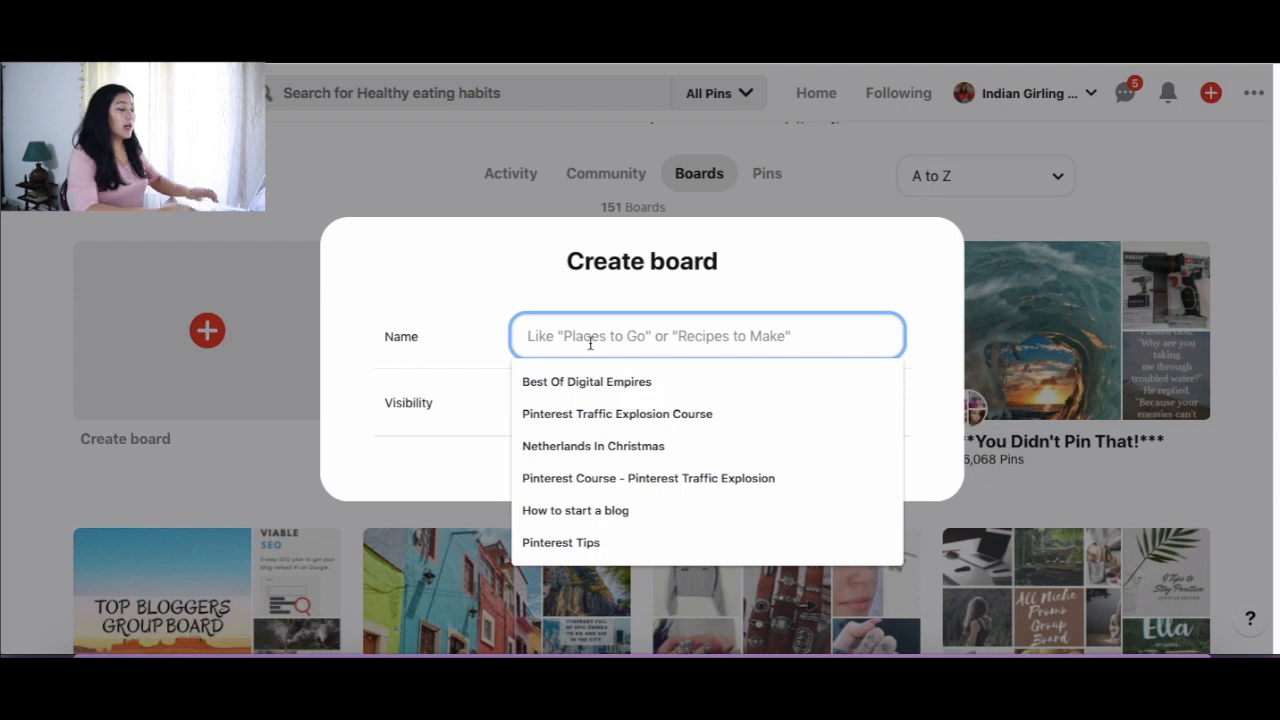
Step: Create a board named "Low Carb Recipes" without saving any of the suggested pins to it
type("l")
key("BackSpace")
type("Low Carb Recipes")
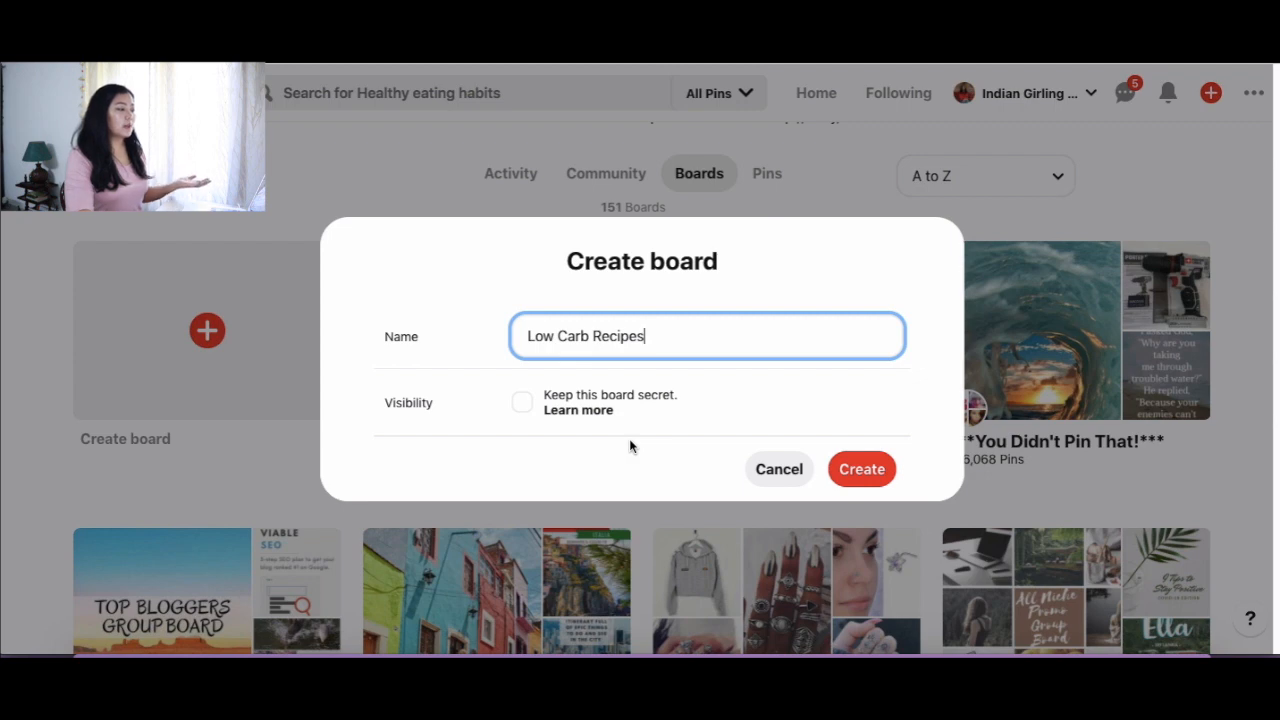
left_click(875, 463)
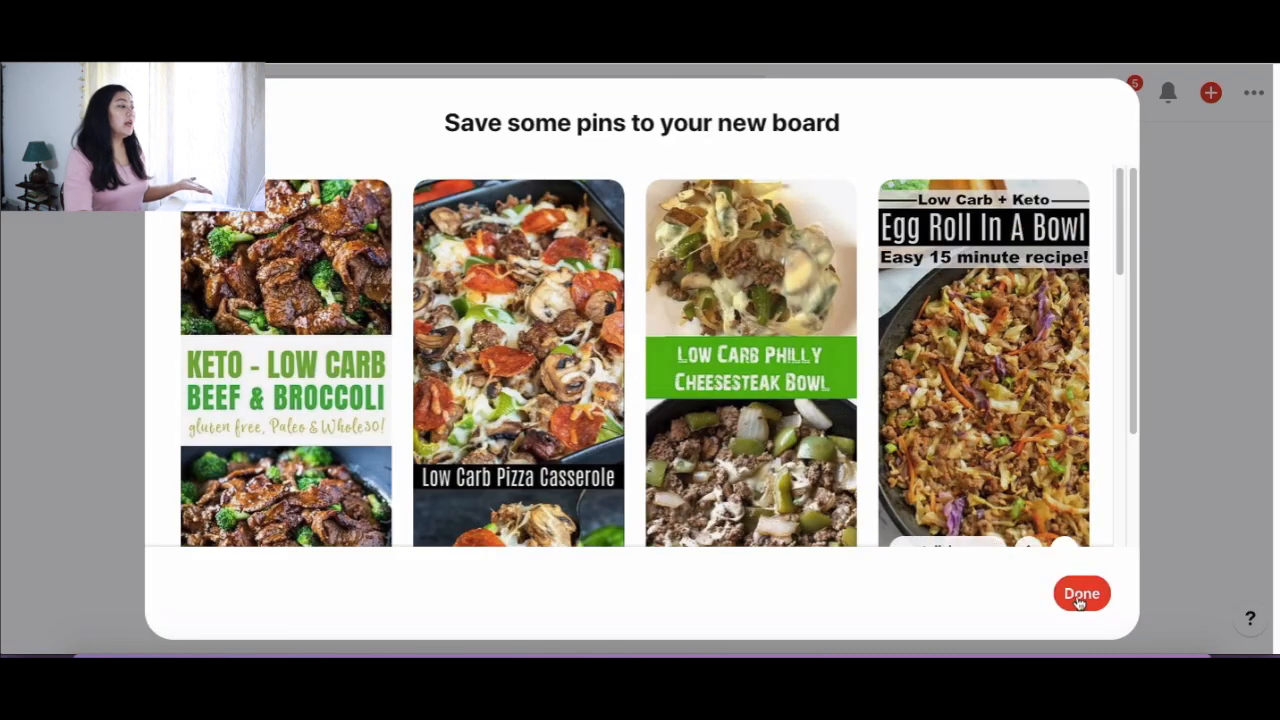
left_click(1080, 596)
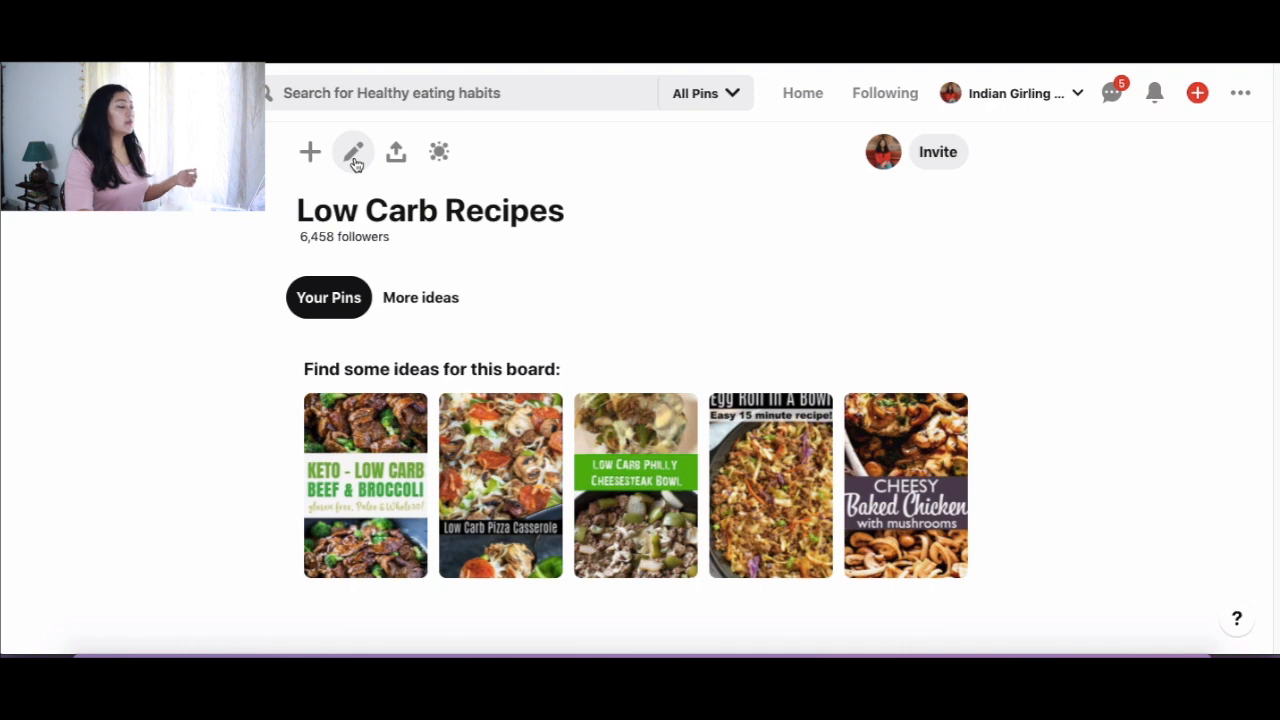
Step: Edit the new board and start its description with "In this board, find recipes and blog posts on low carb ideas"
left_click(354, 153)
left_click(630, 205)
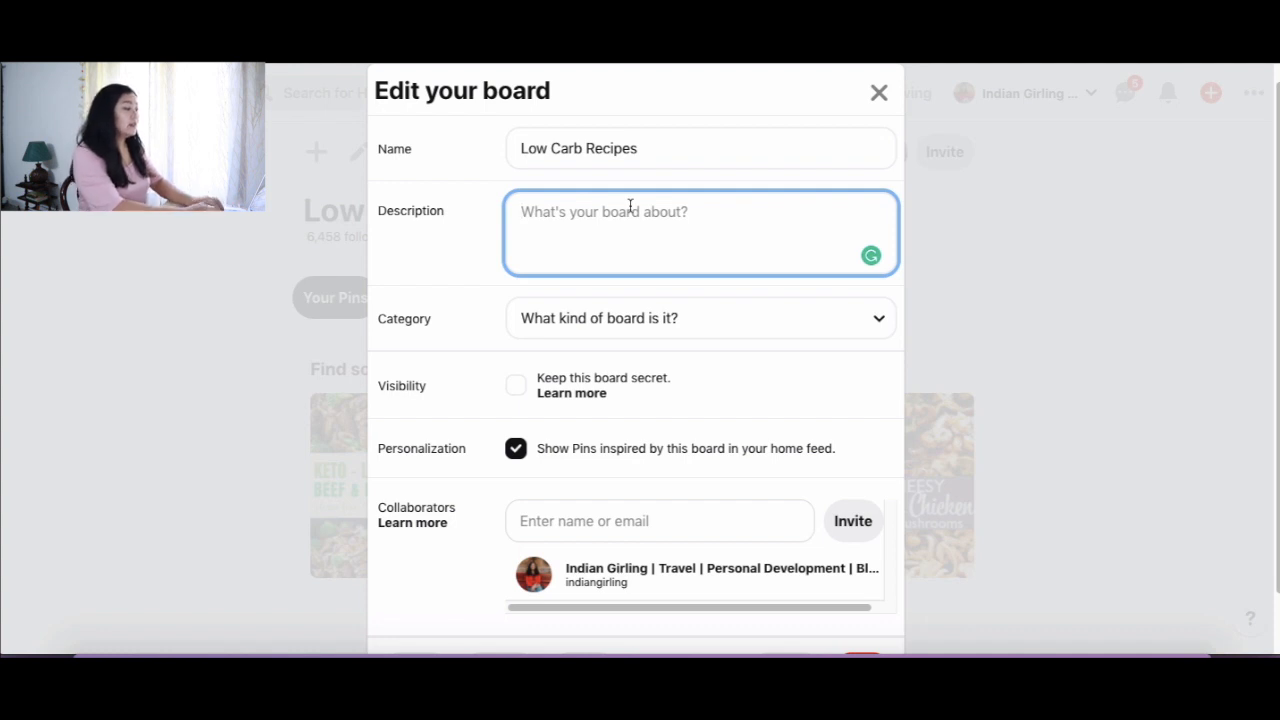
type("In this board, fin")
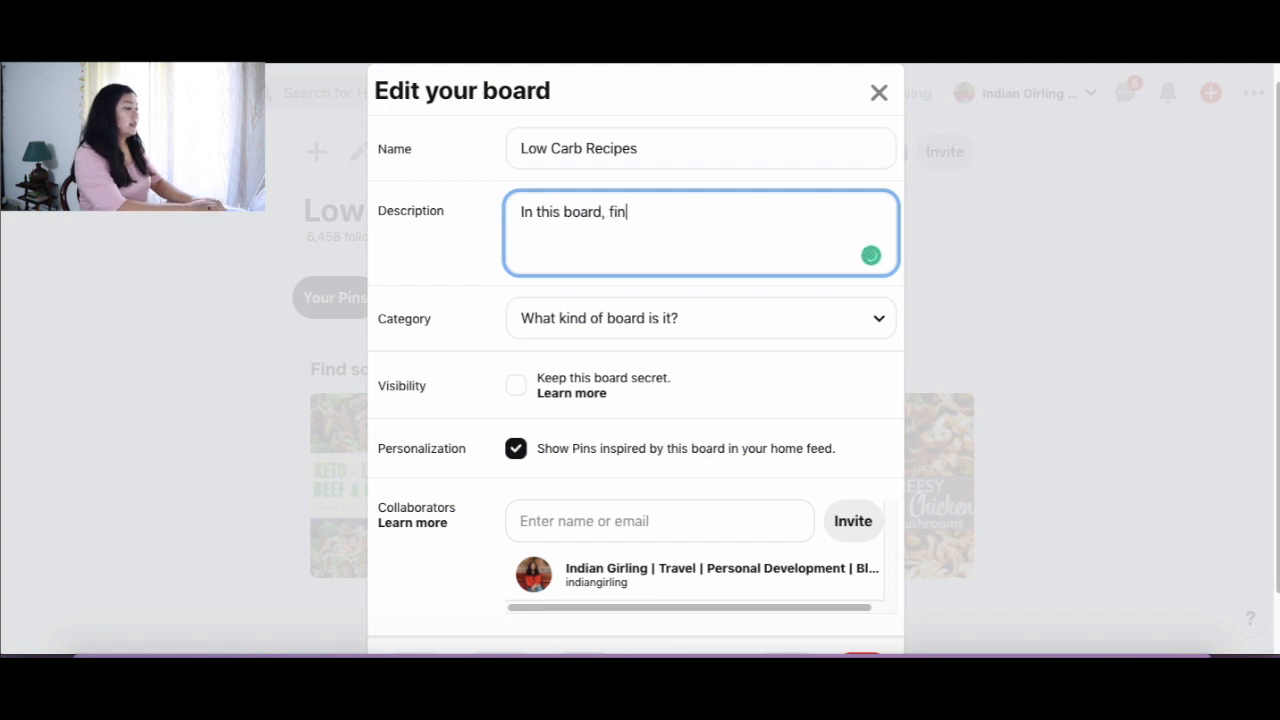
type("d reci")
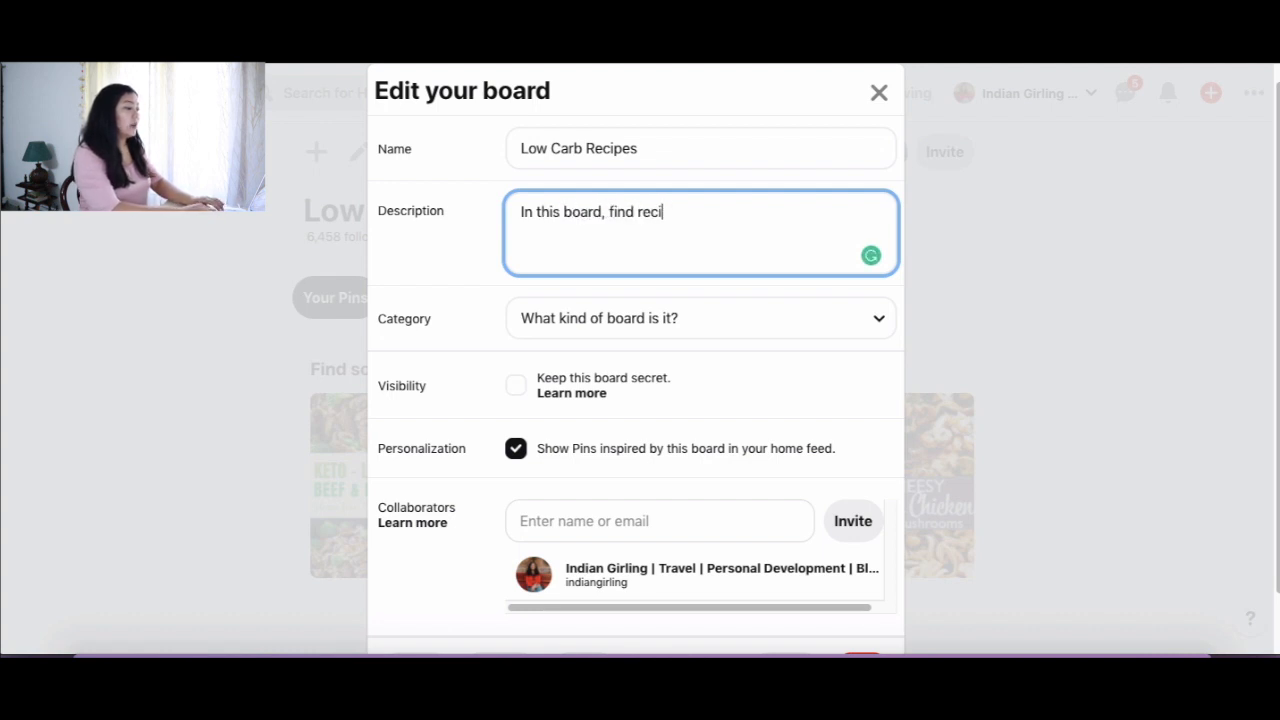
type("pes and blog posts")
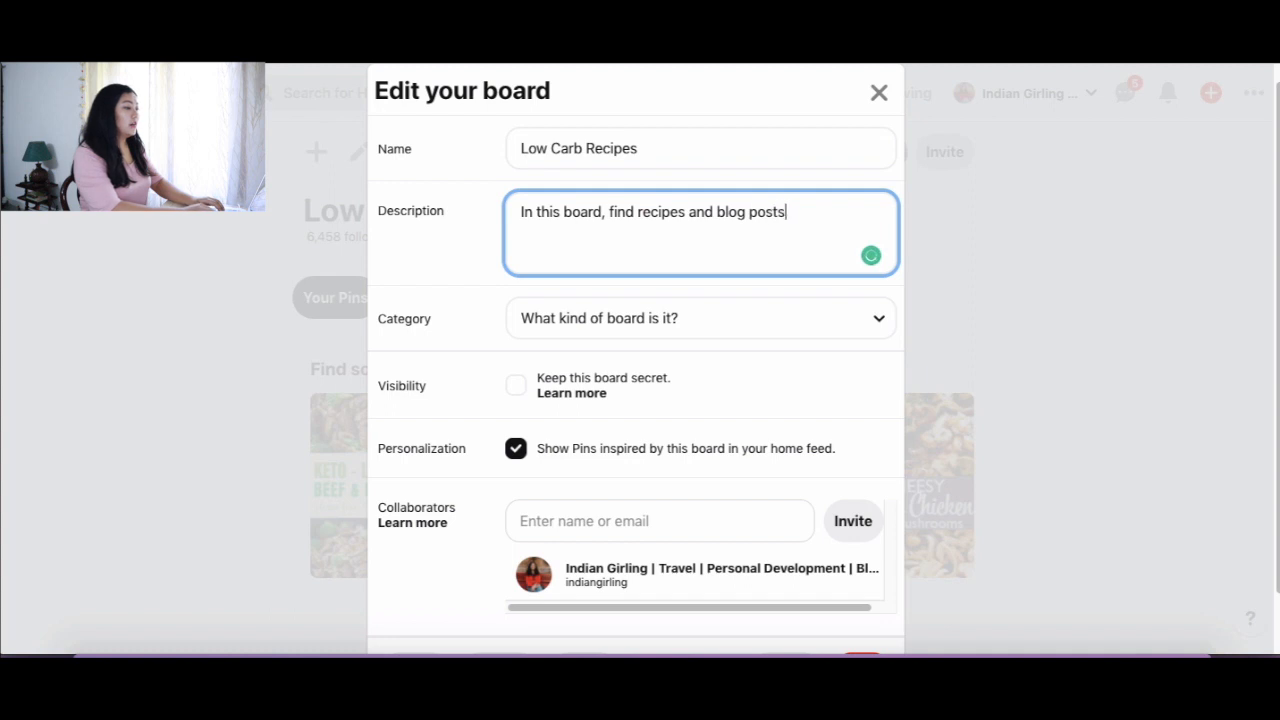
type(" on low carb ")
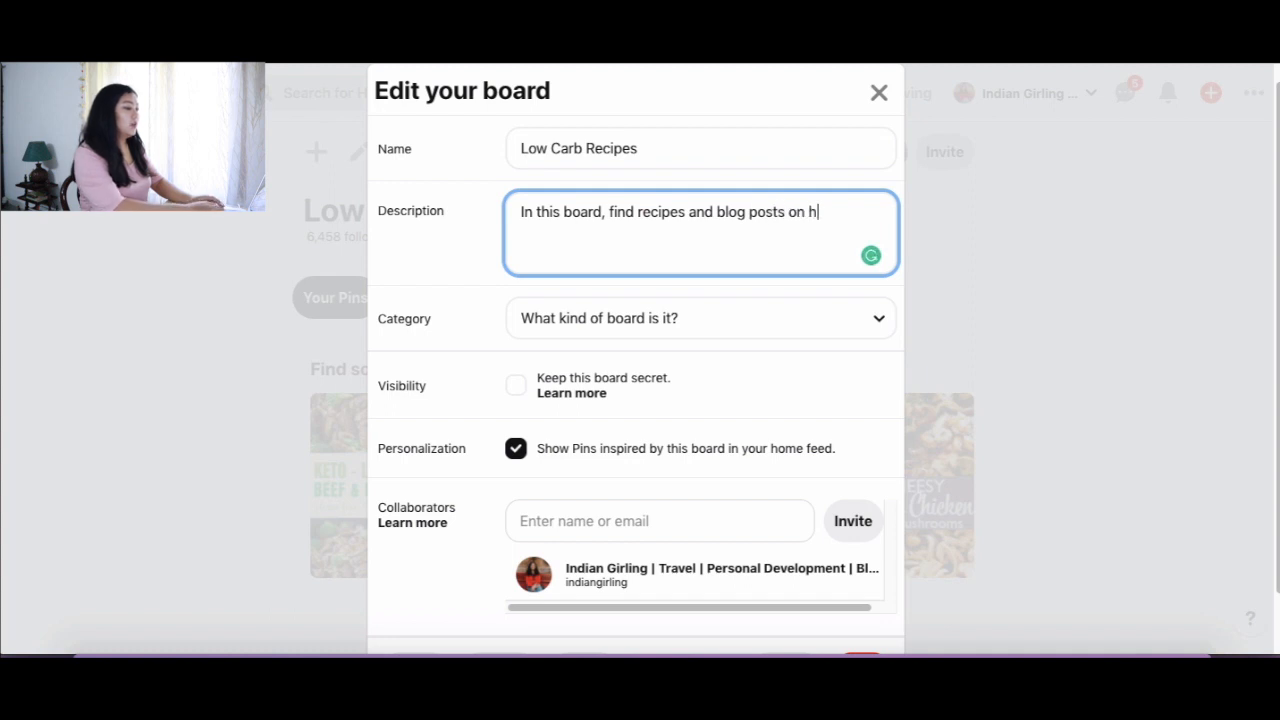
type("ideas")
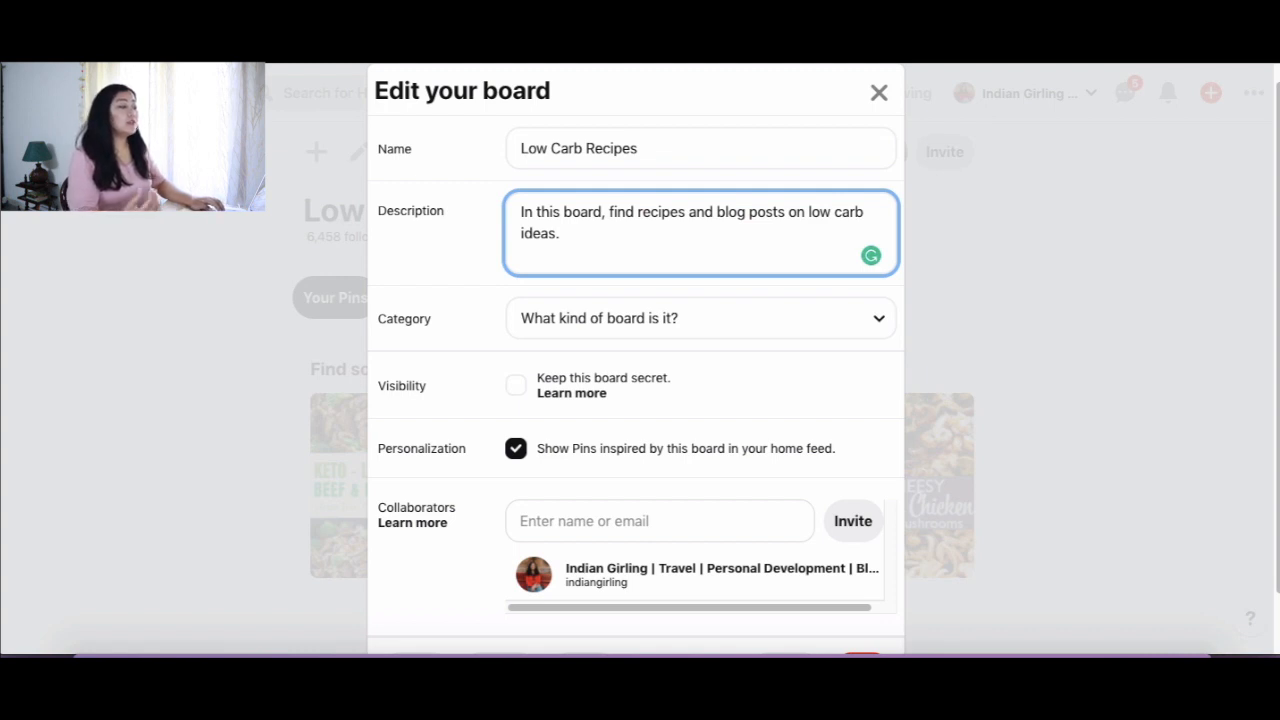
Step: Add a second sentence to the description: "Low carb recipe ideas, Dinner, Snacks, Low Carbs Weekend Meals."
type(". Low carb recipes")
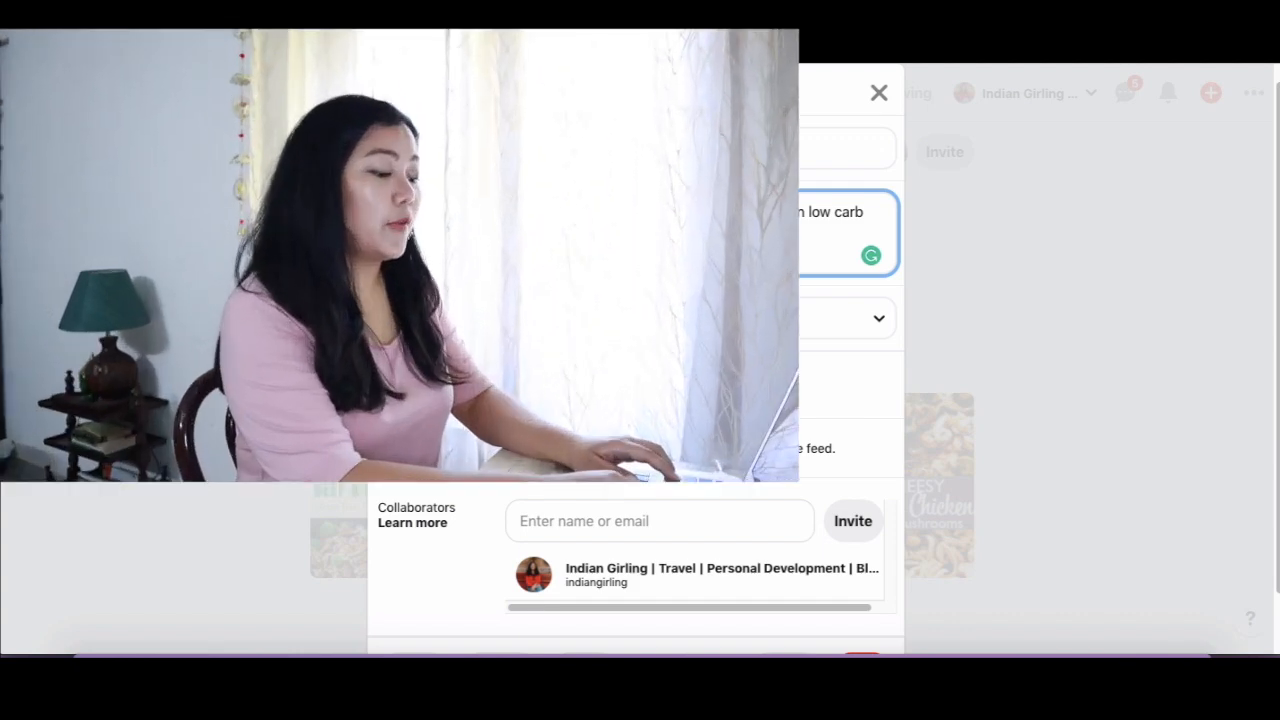
key("BackSpace")
type("ideas, Dinner, s")
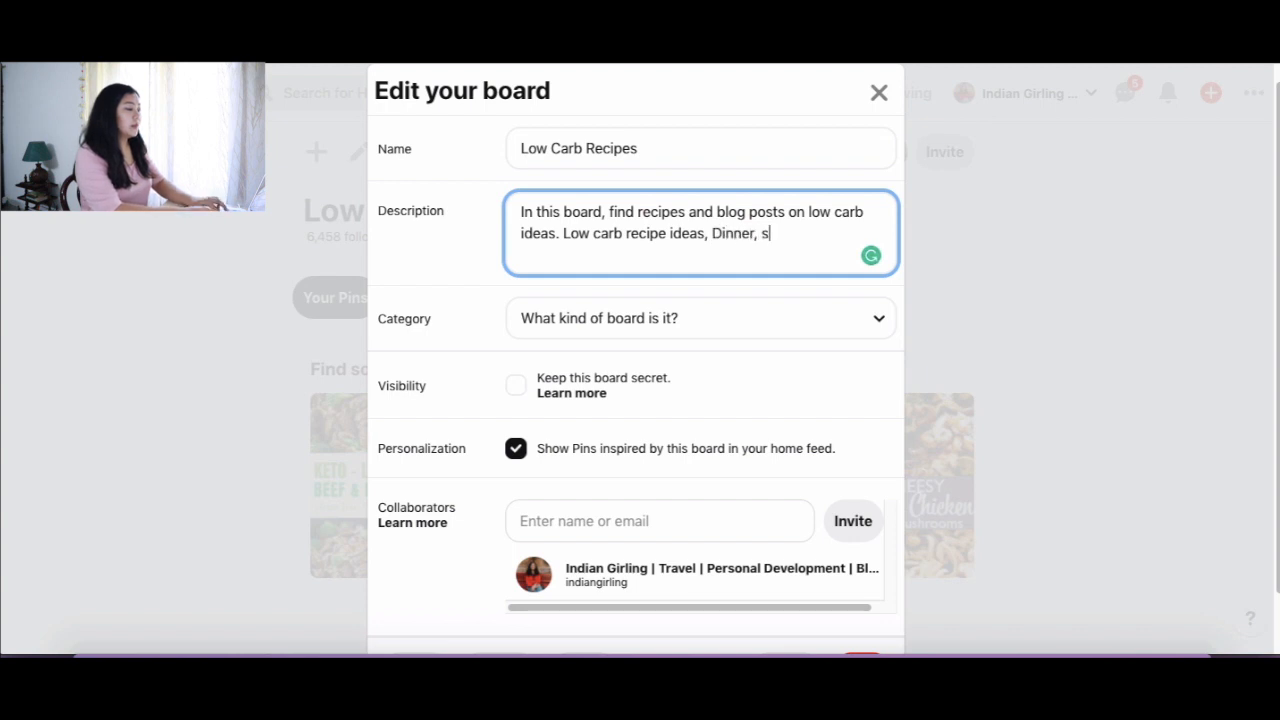
key("BackSpace")
type("Sna")
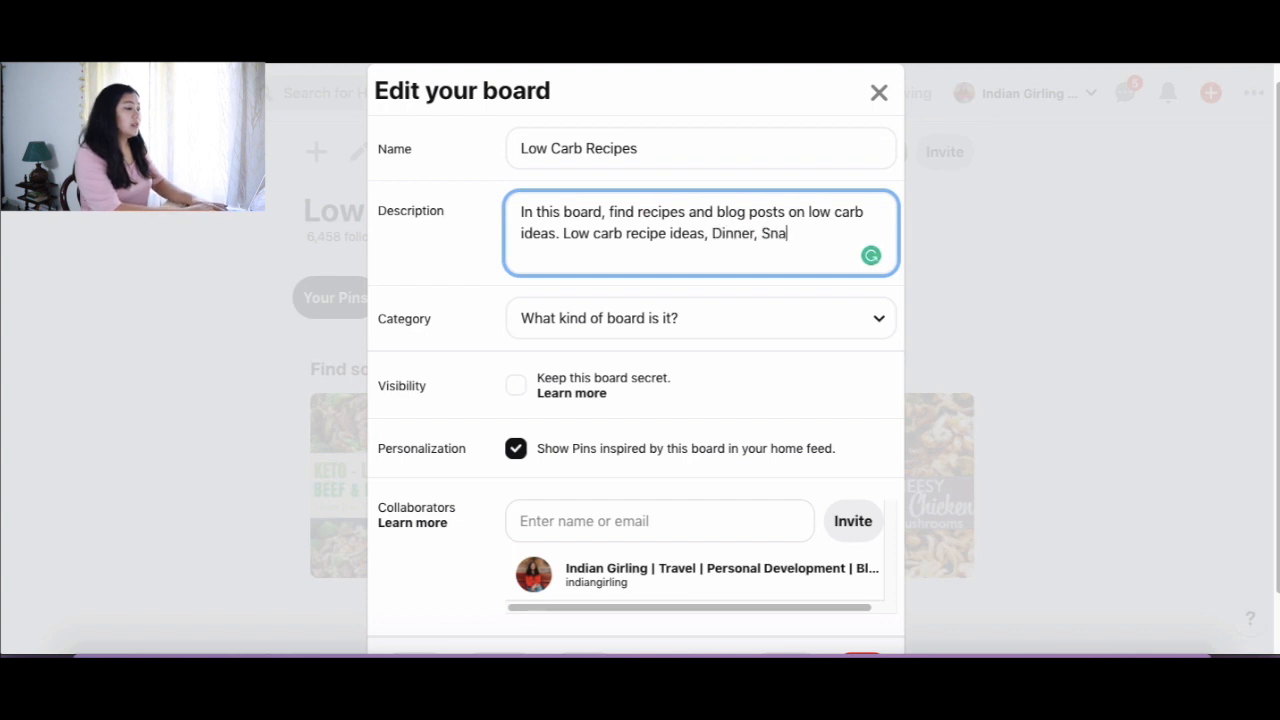
type("cks, Low Carbs ")
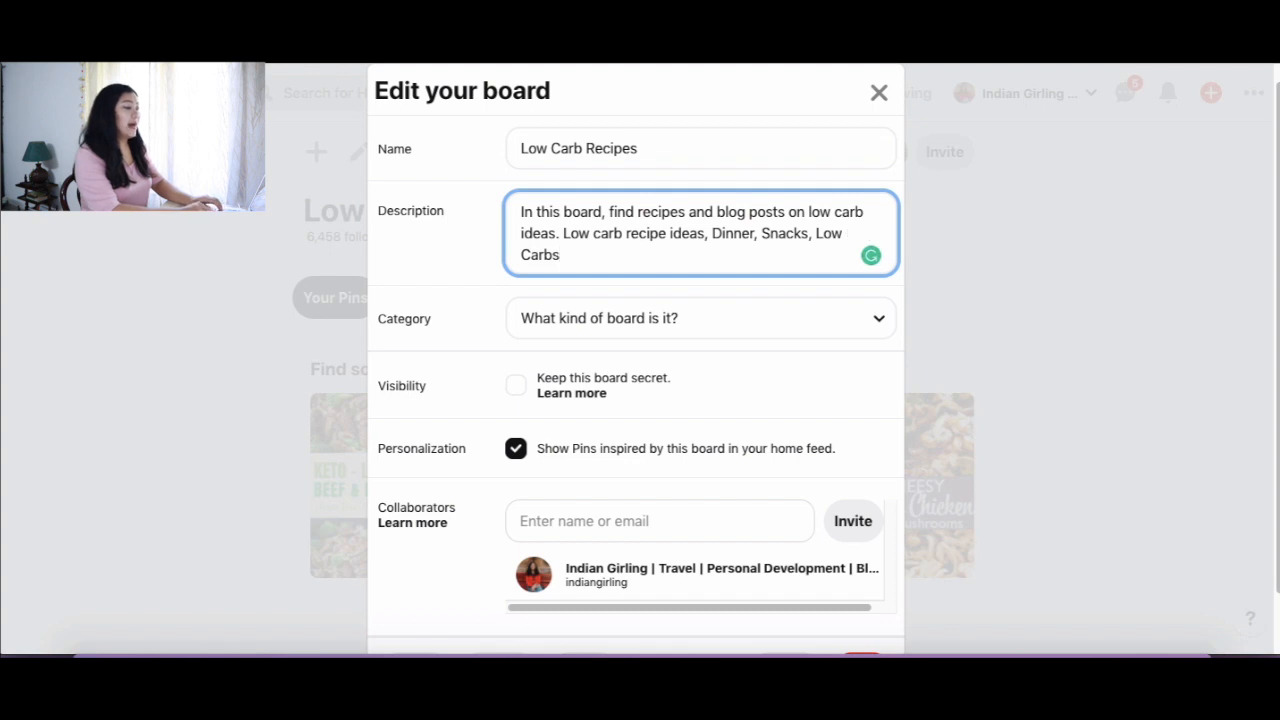
type("Weekend Meals")
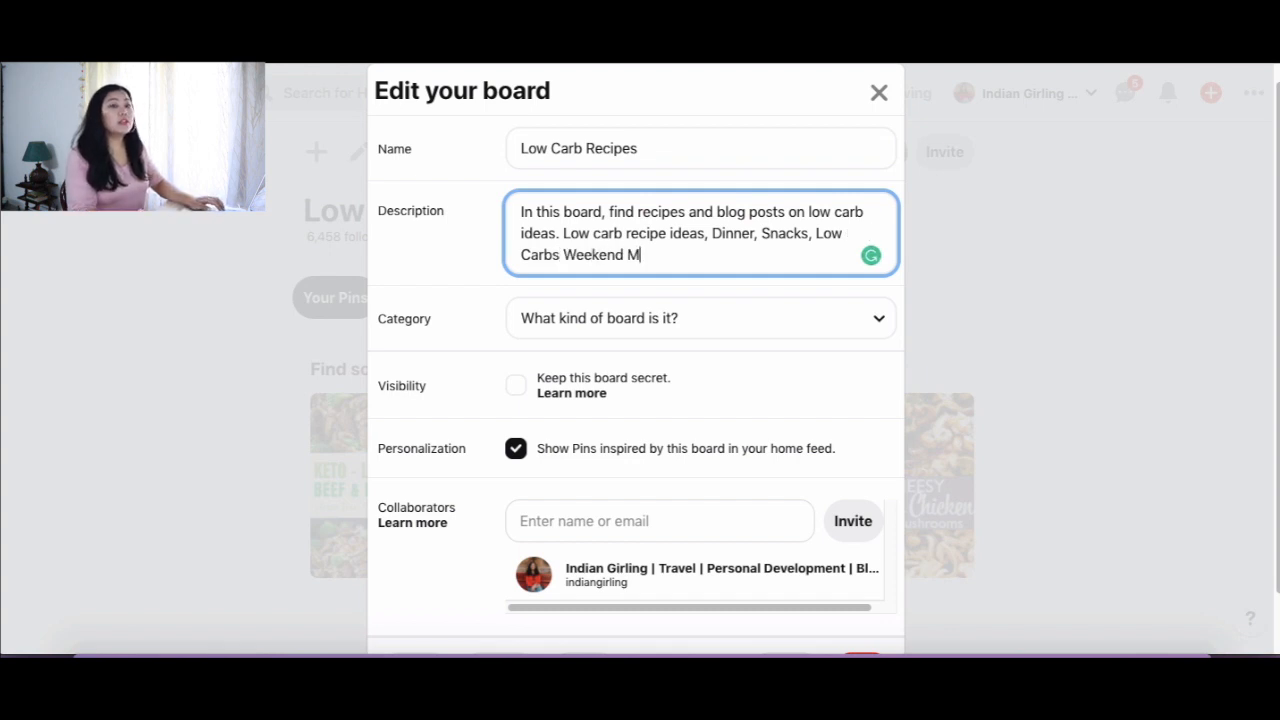
type(".")
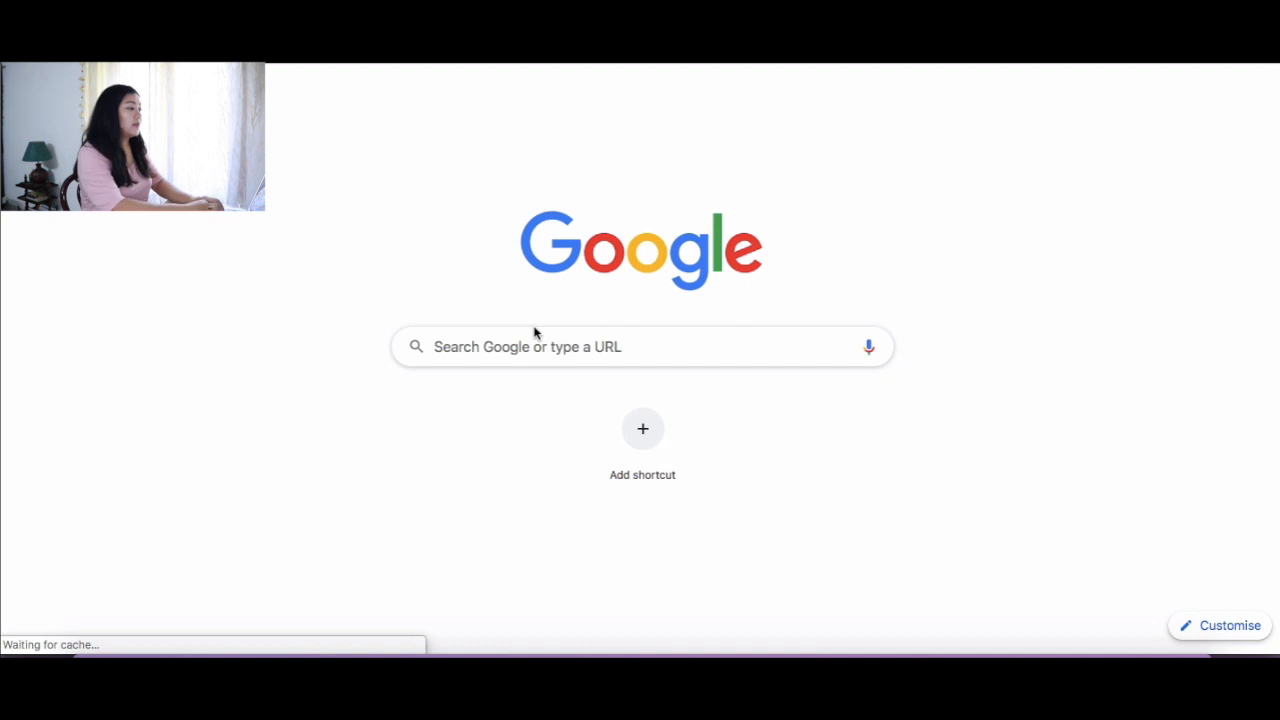
Step: Search Pinterest for "low carb recipes" on a separate page to look up related keywords
left_click(460, 93)
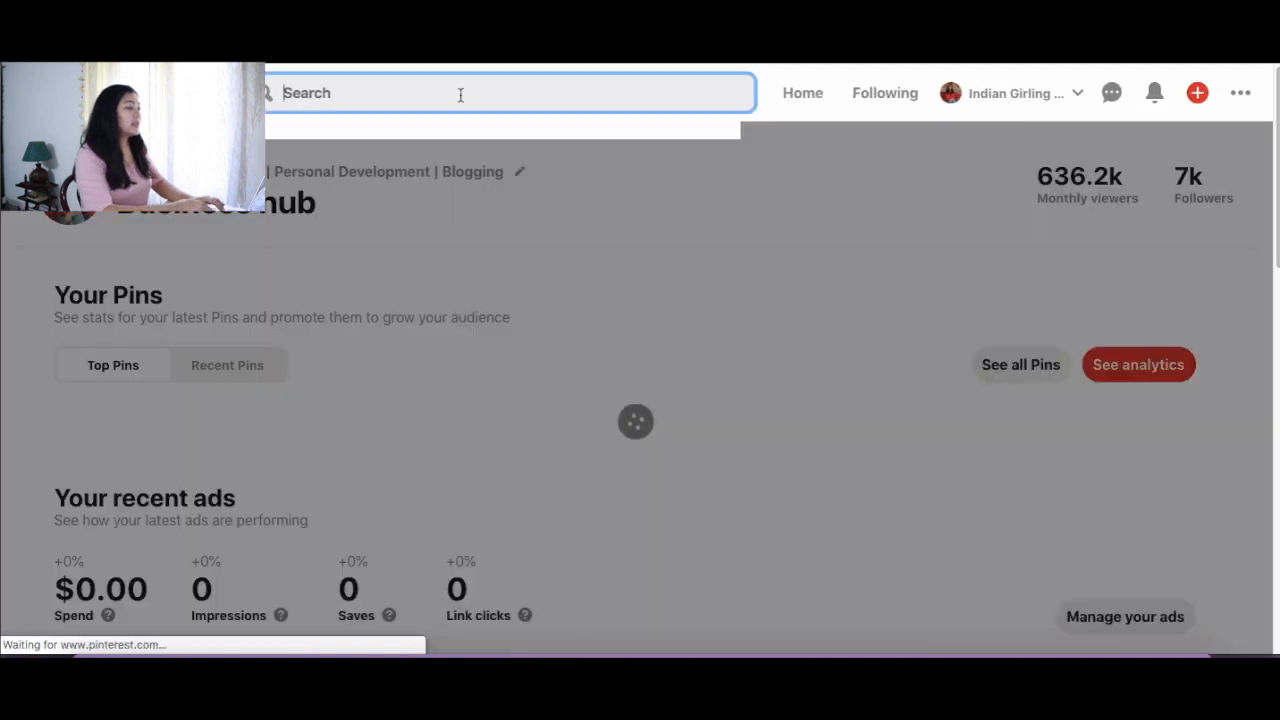
type("low carb reci")
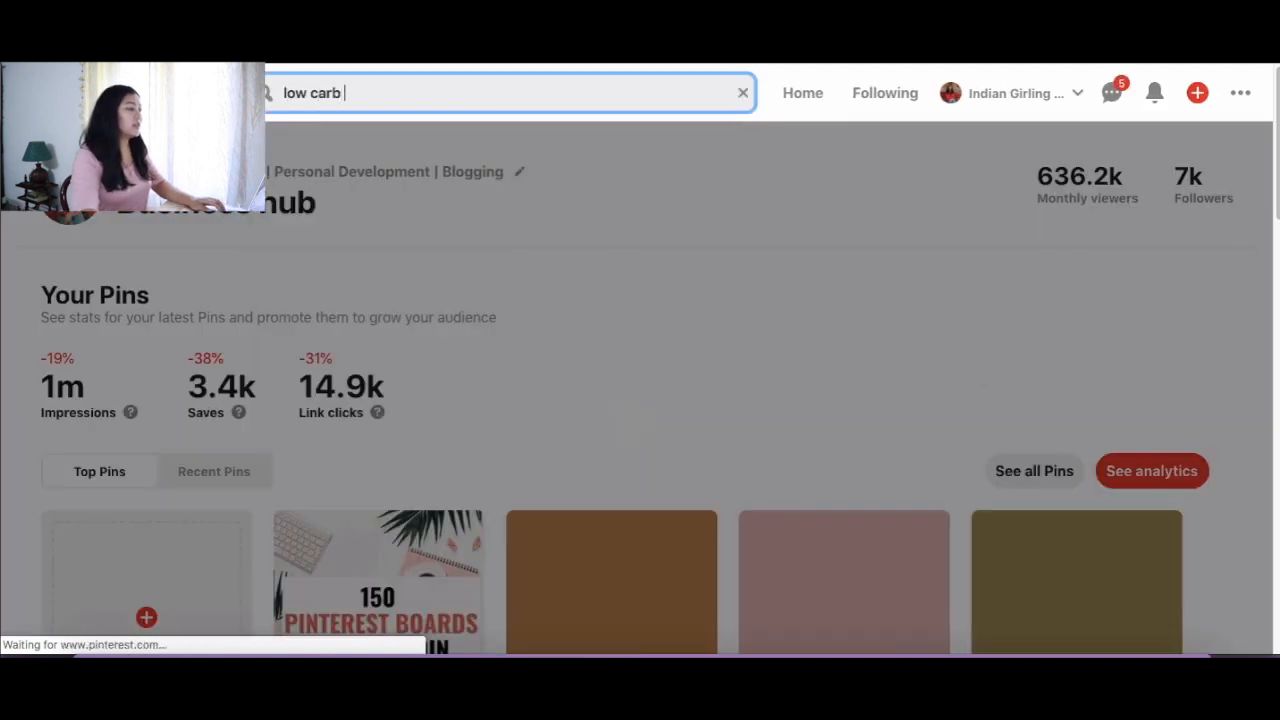
type("pes")
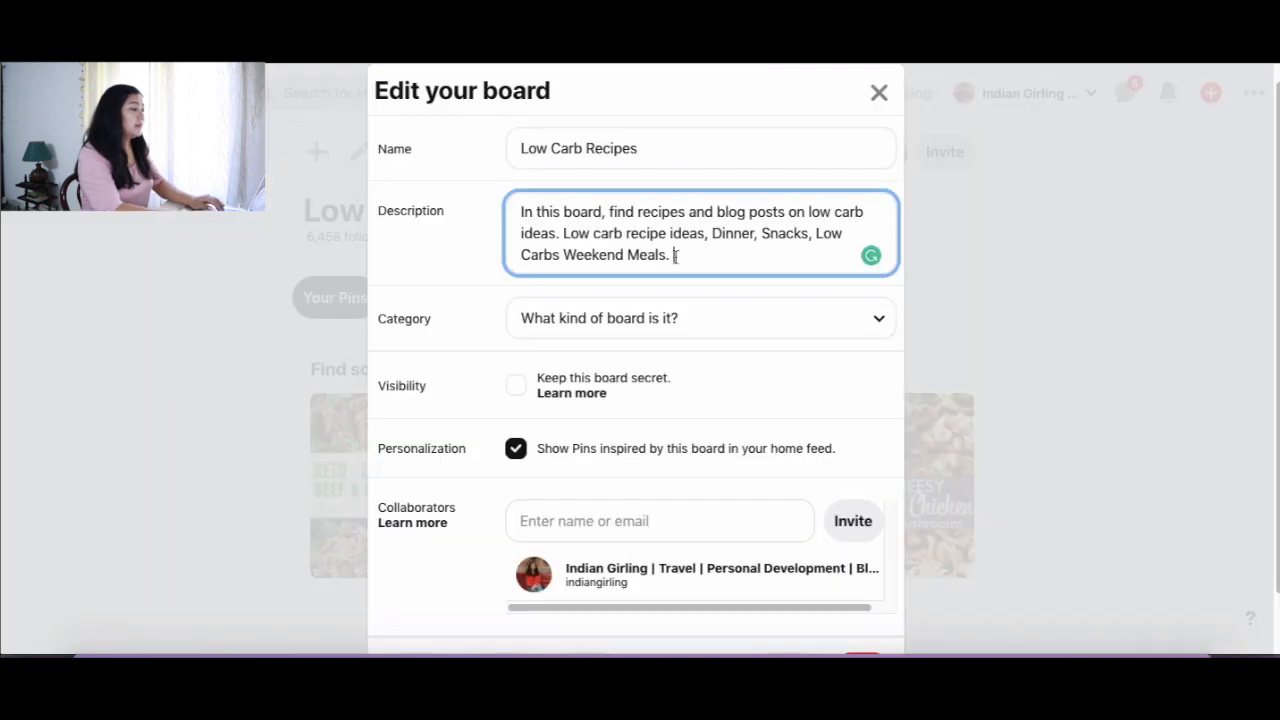
Step: Rewrite the description's second sentence as "Low carb recipes for dinner, for diabestics, for breakfast for keto."
left_click_drag(675, 255, 716, 241)
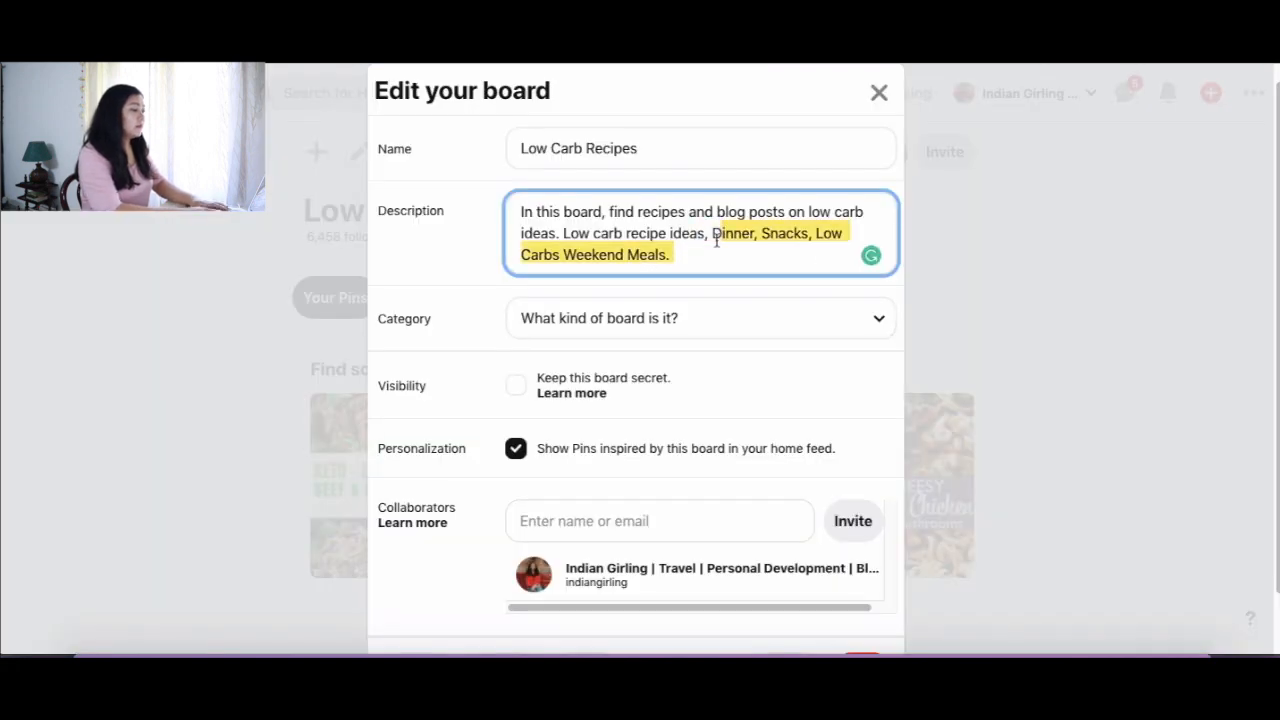
key("BackSpace")
key("BackSpace")
key("BackSpace")
key("BackSpace")
key("BackSpace")
key("BackSpace")
key("BackSpace")
key("BackSpace")
type("s for")
key("BackSpace")
key("BackSpace")
key("BackSpace")
type("or dinner, for diabestics, for beakfast")
key("BackSpace")
key("BackSpace")
key("BackSpace")
key("BackSpace")
key("BackSpace")
key("BackSpace")
type("reakfast")
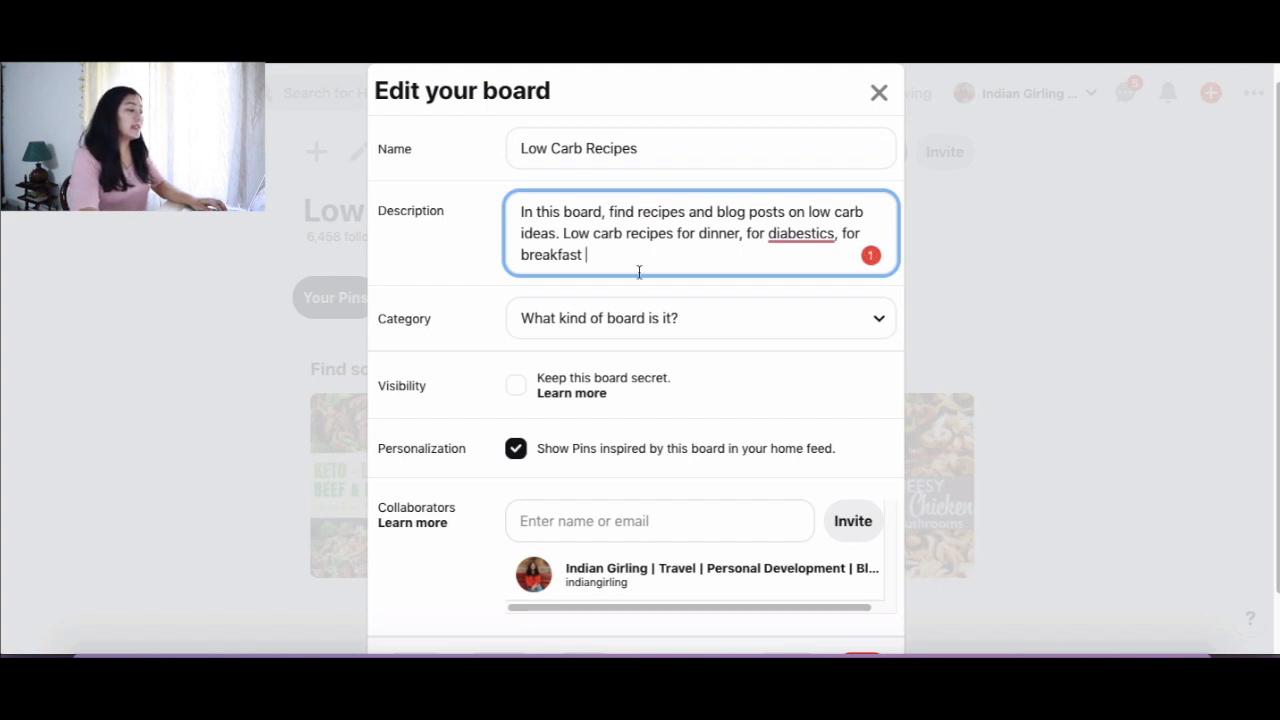
type("for keto.")
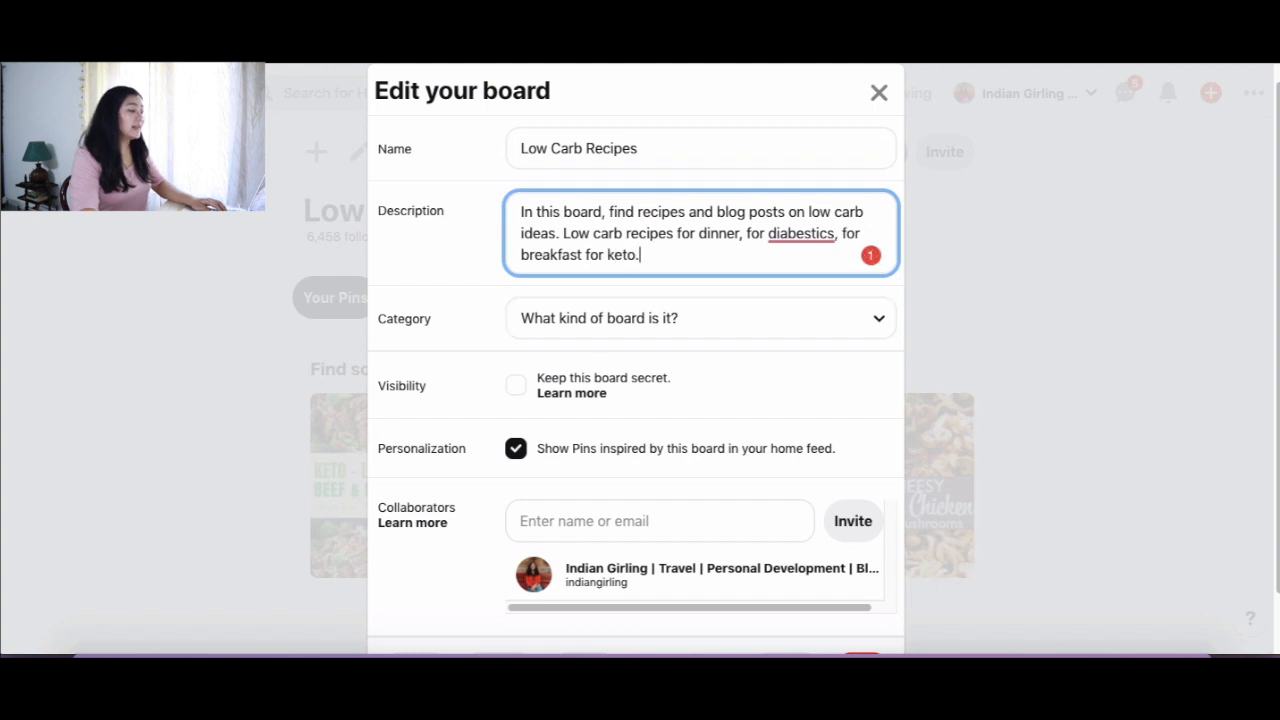
Step: Correct the misspelled word "diabestics" in the board description to "diabetics"
left_click(659, 335)
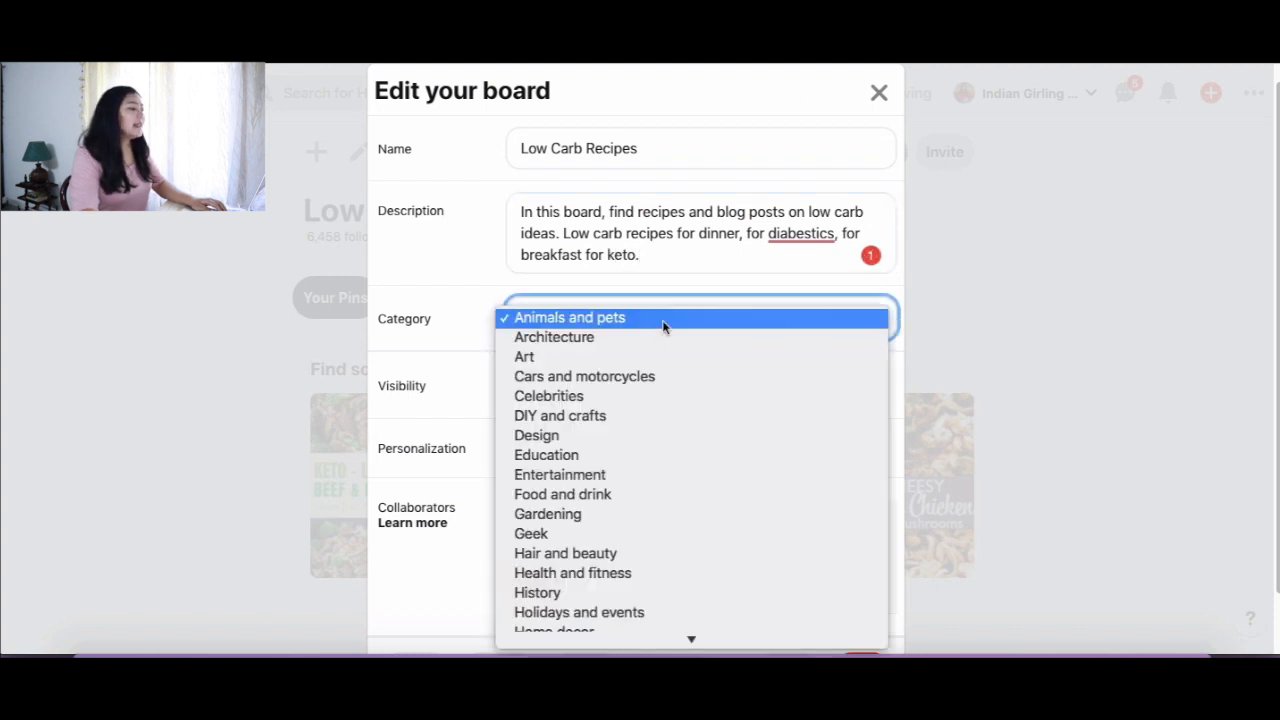
left_click(817, 238)
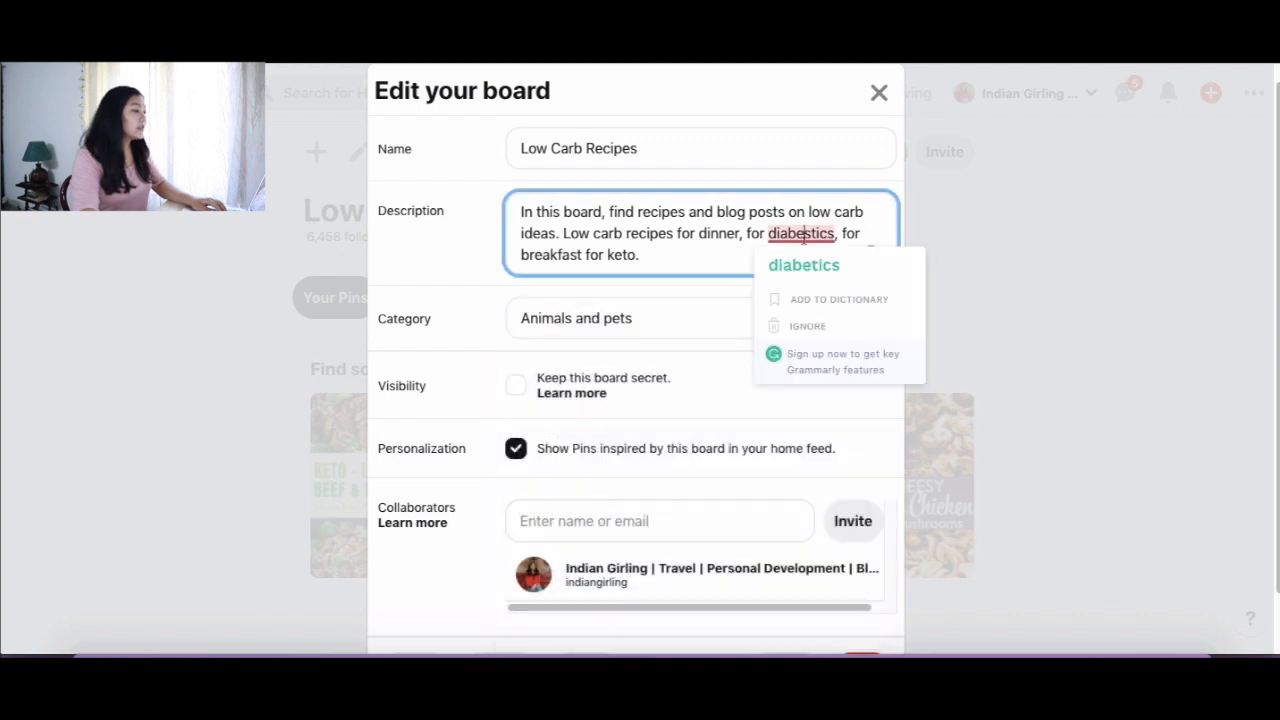
key("Down")
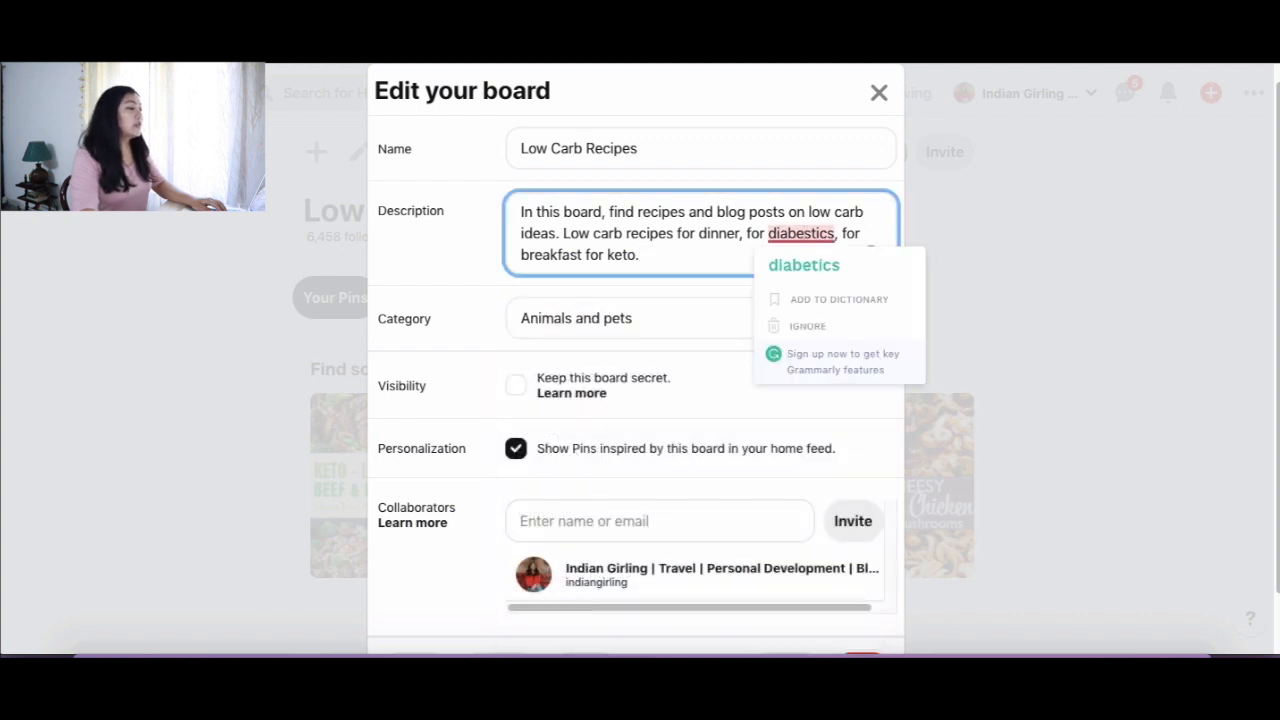
left_click(770, 264)
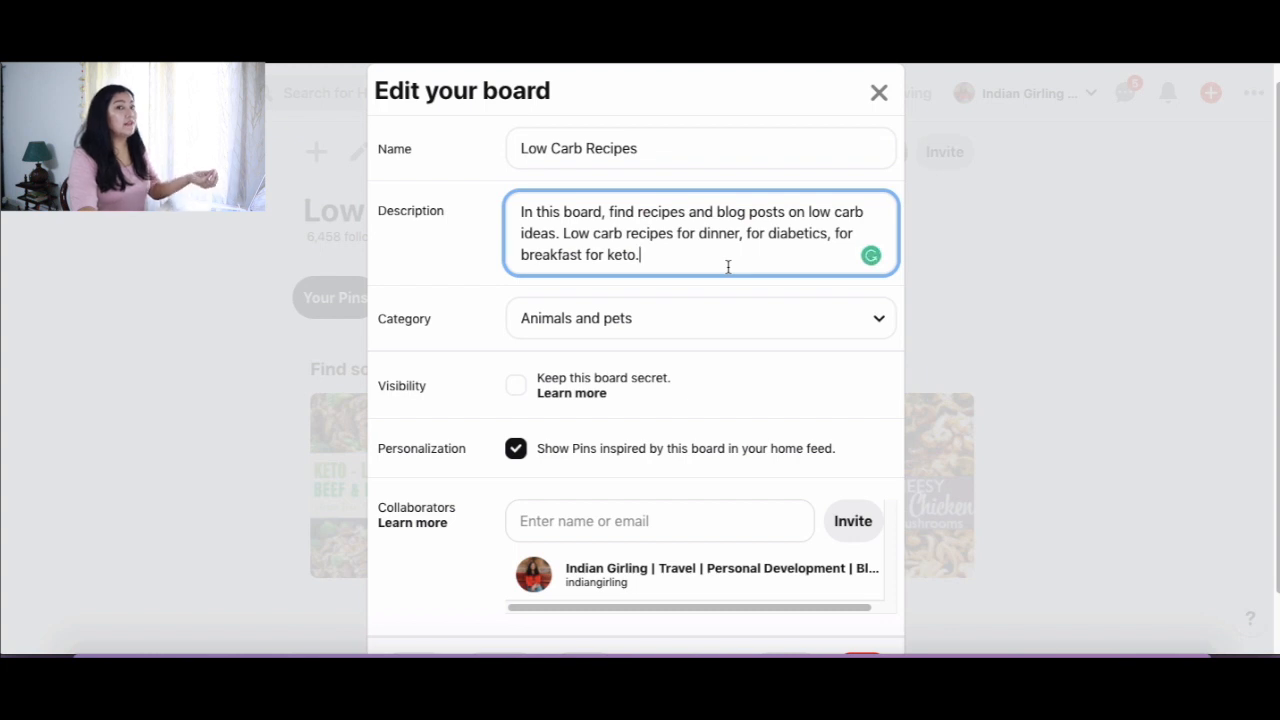
Step: Set the board's category to Food and drink and save the board settings
left_click(758, 318)
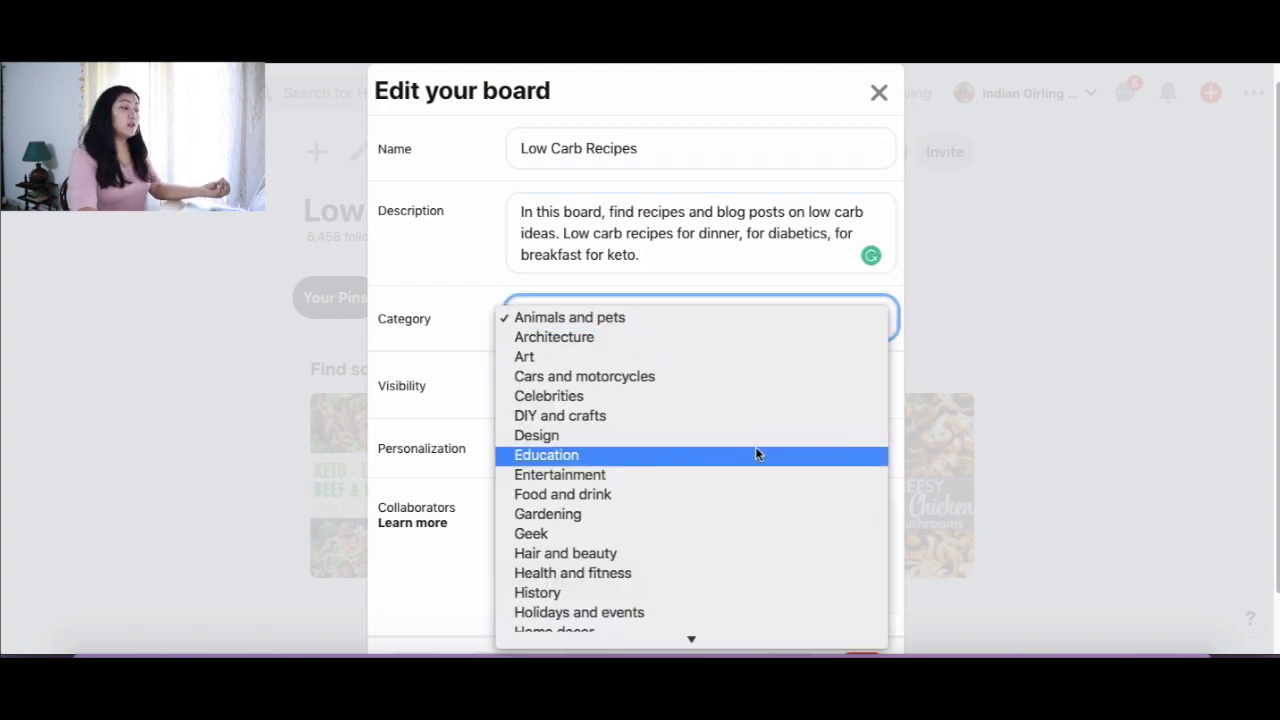
scroll(757, 453, "down", 5)
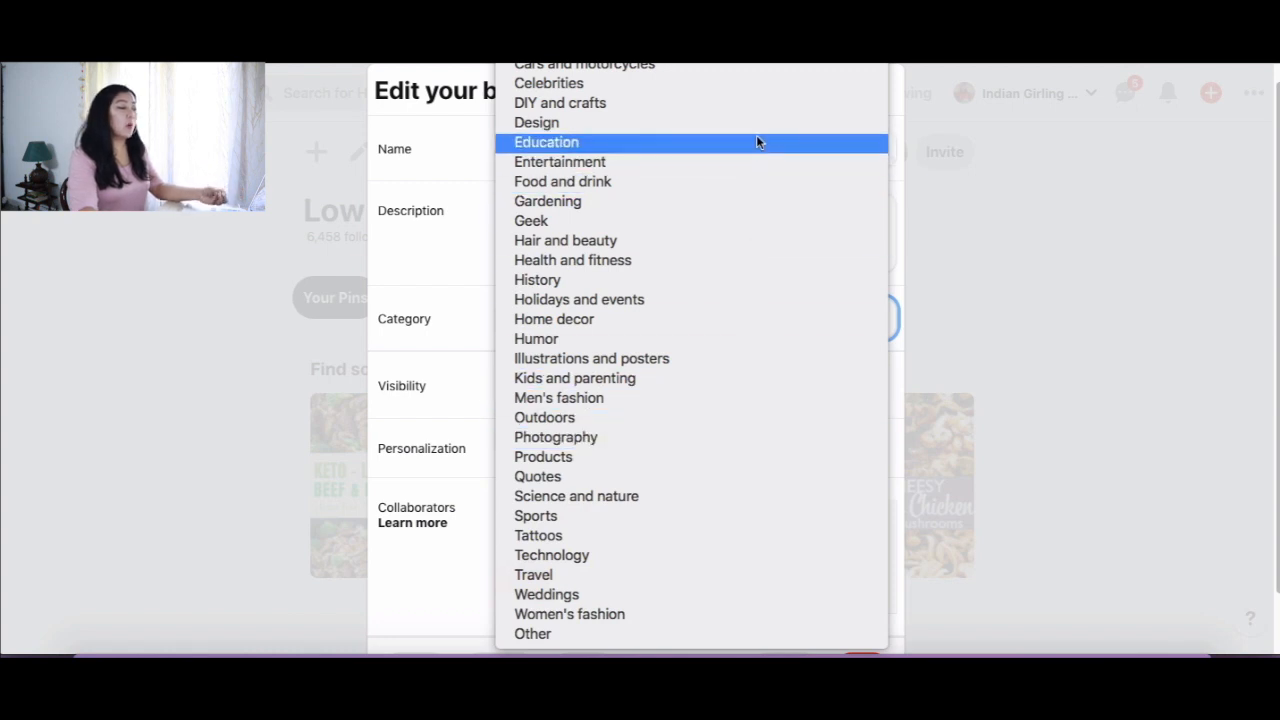
left_click(757, 188)
scroll(762, 455, "down", 2)
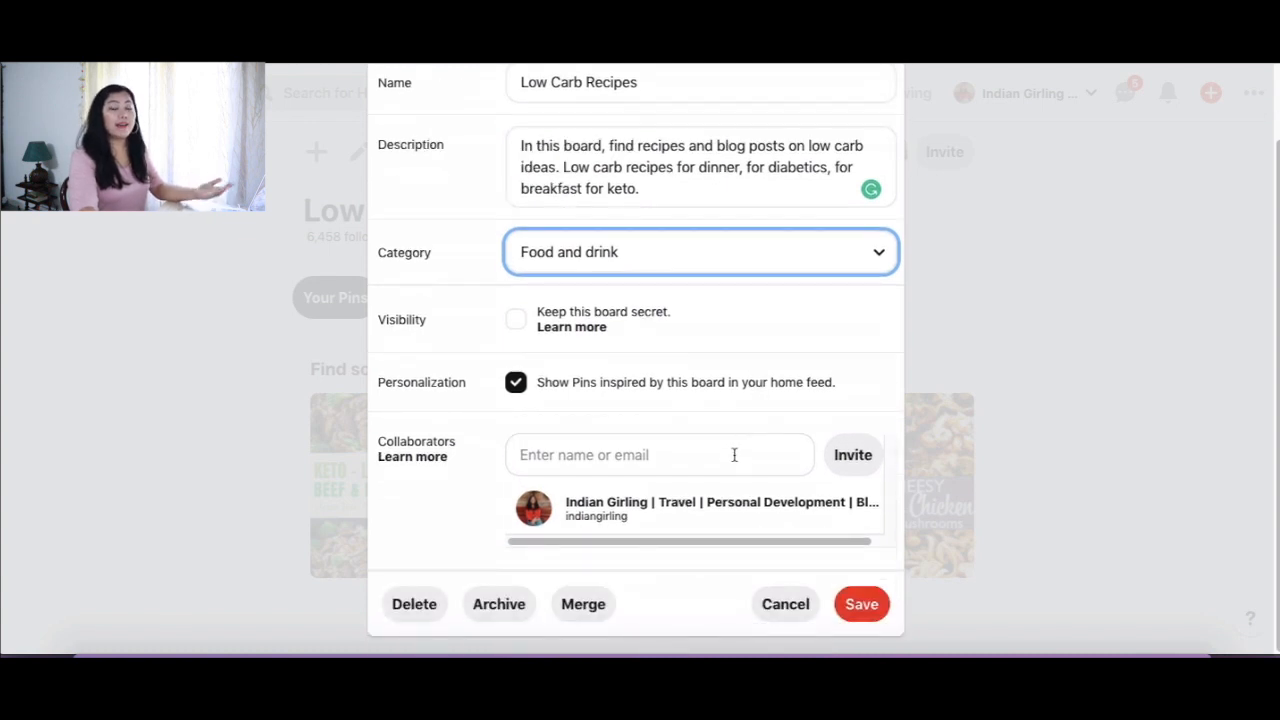
left_click(734, 455)
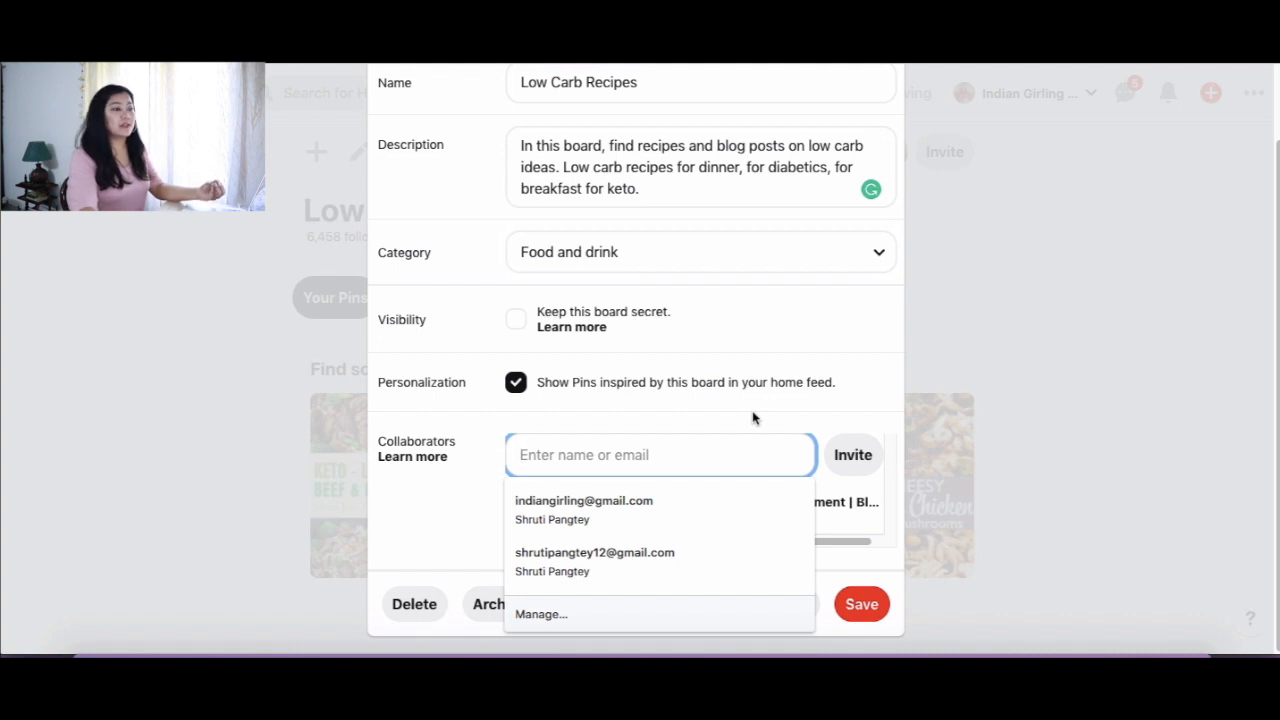
left_click(753, 418)
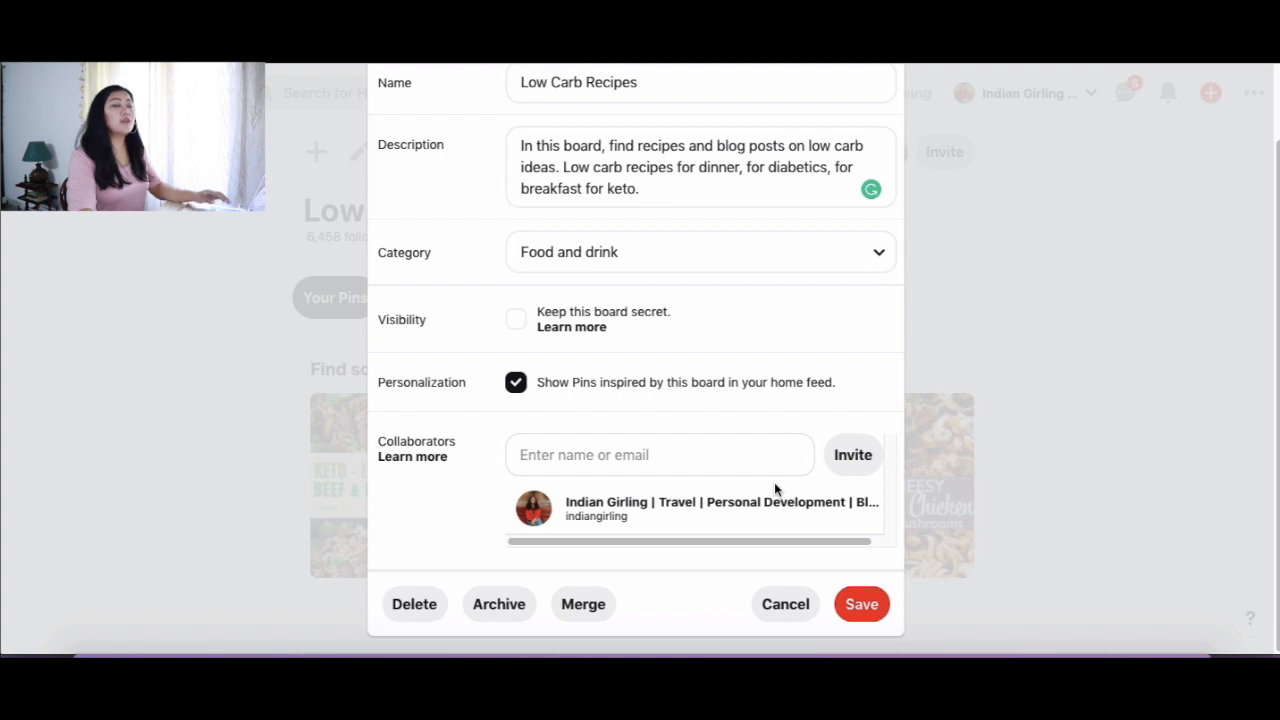
left_click(866, 608)
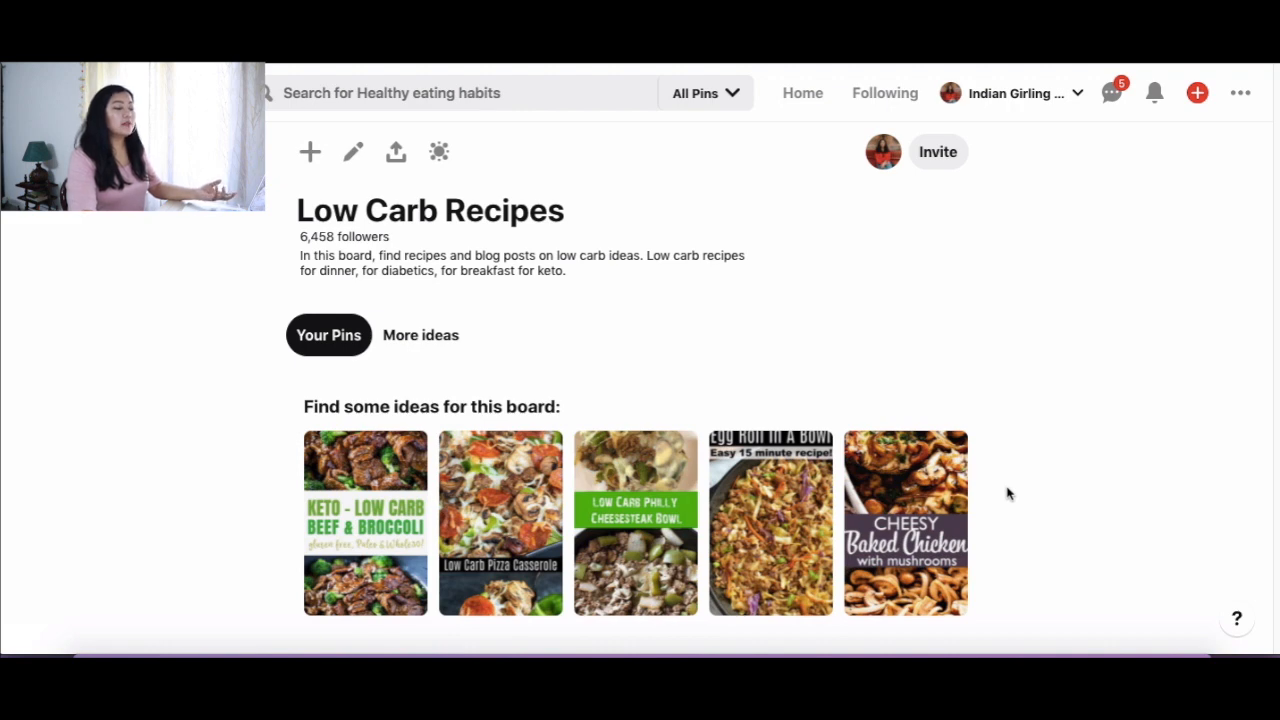
Step: Open the suggested ideas for the Low Carb Recipes board and look through the pins
left_click(366, 500)
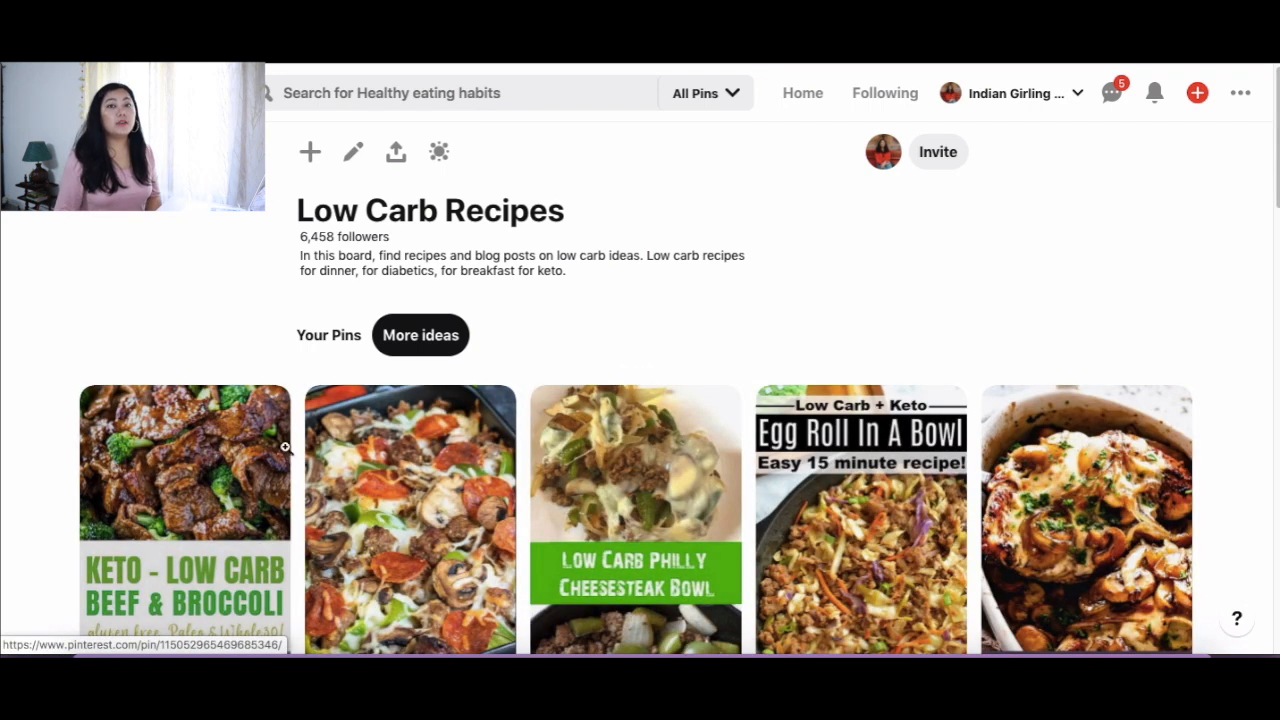
scroll(612, 372, "down", 3)
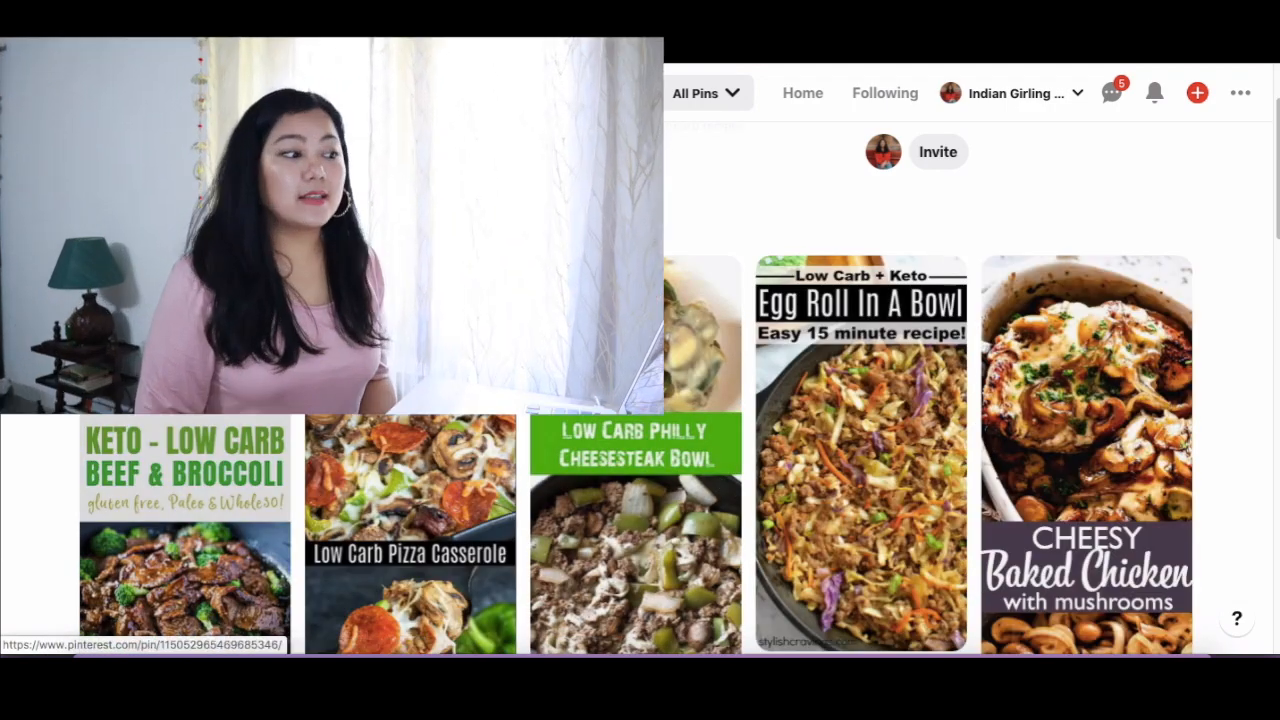